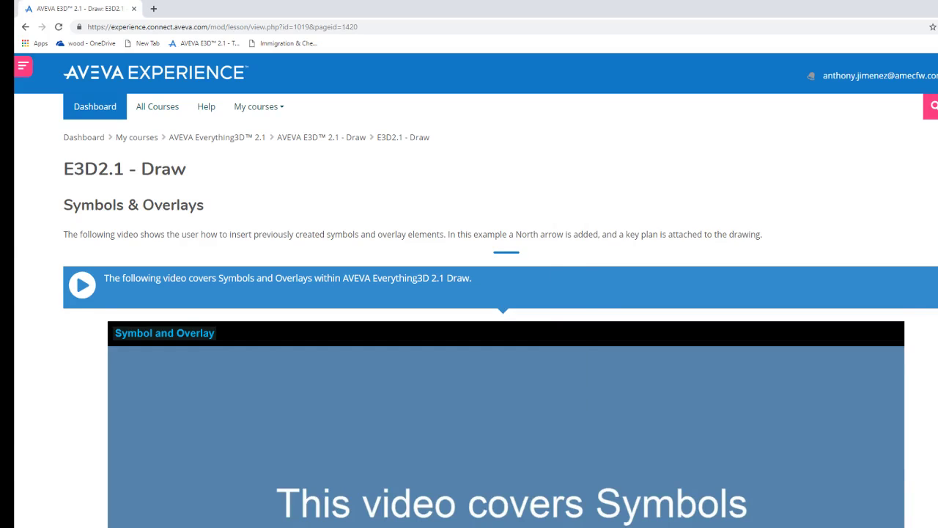
Scroll to the Symbols & Overlays lesson video and play it full screen
{"action": "scroll", "coordinate": [500, 291], "scroll_direction": "down", "scroll_amount": 1}
{"action": "scroll", "coordinate": [500, 291], "scroll_direction": "down", "scroll_amount": 1}
{"action": "scroll", "coordinate": [500, 290], "scroll_direction": "down", "scroll_amount": 2}
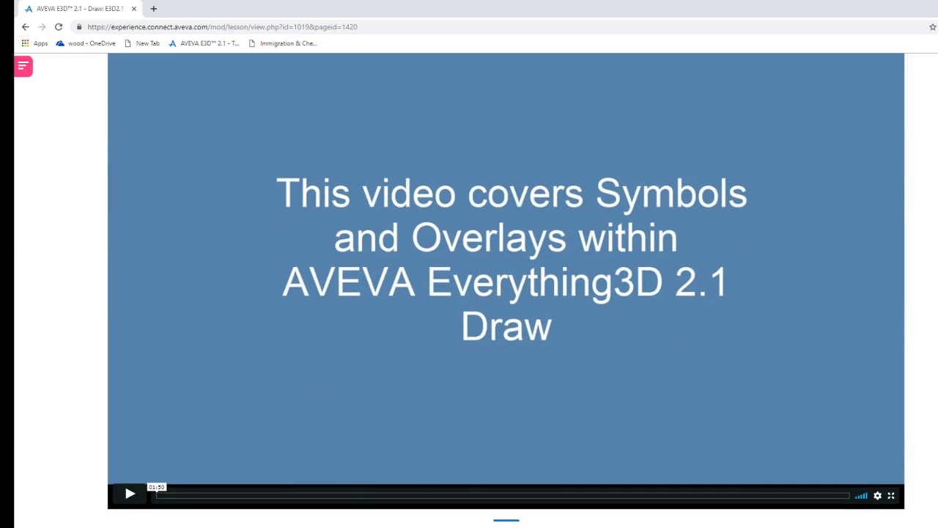
{"action": "key", "text": "f"}
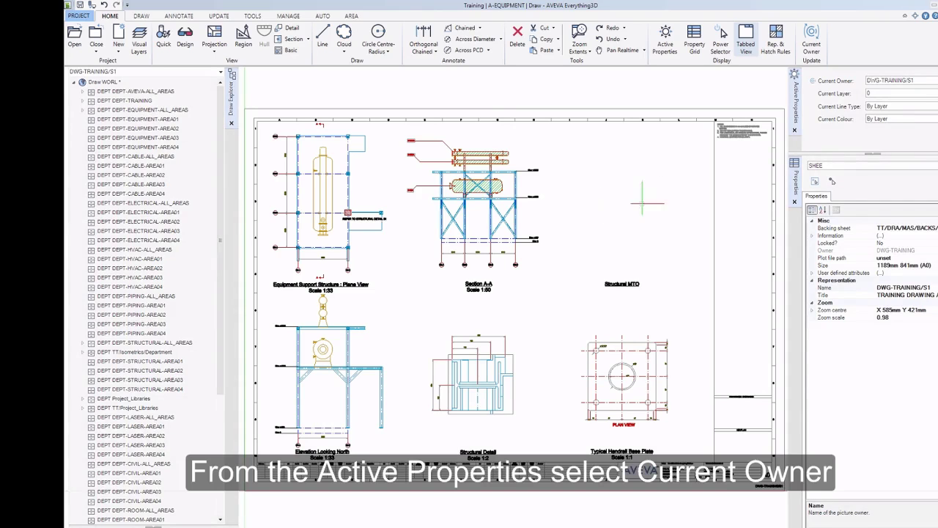
Make the plane view the current owner and select the North_Arrow symbol from Project_Symbols/General
{"action": "left_click", "coordinate": [936, 79]}
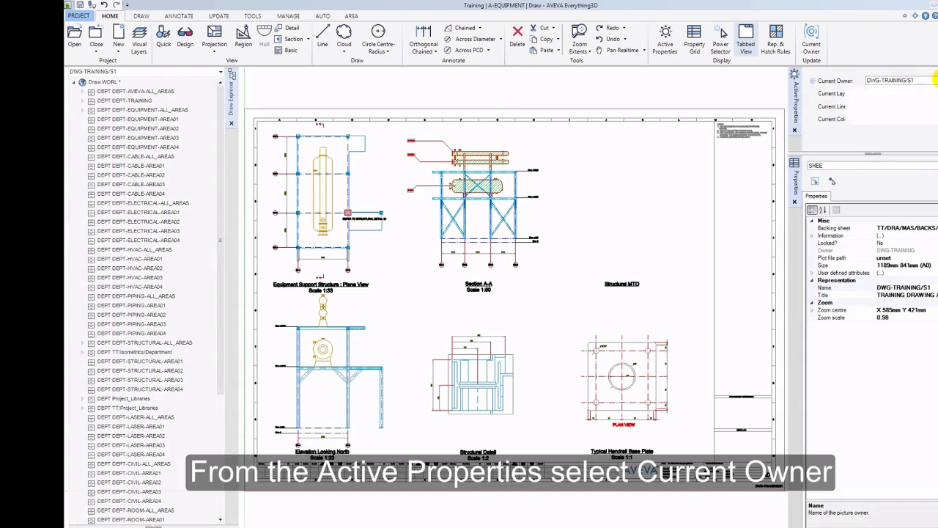
{"action": "left_click", "coordinate": [933, 95]}
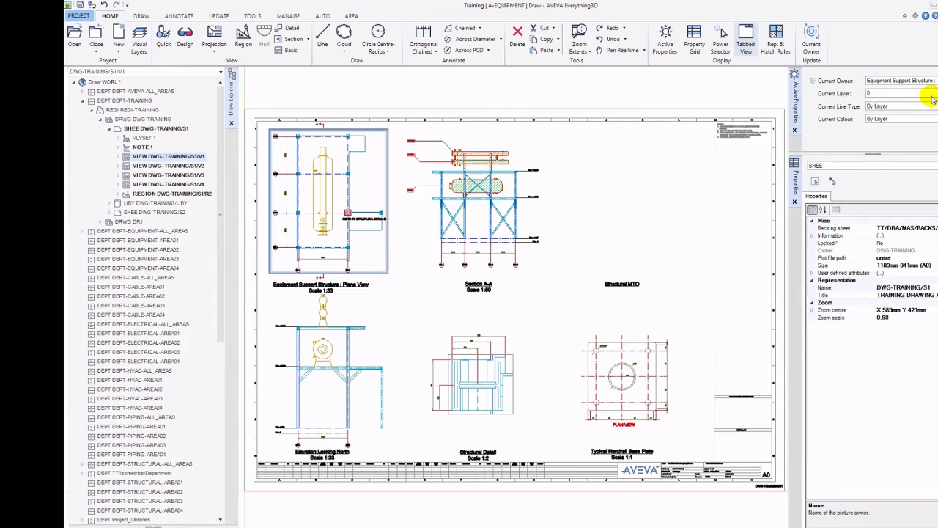
{"action": "left_click", "coordinate": [179, 16]}
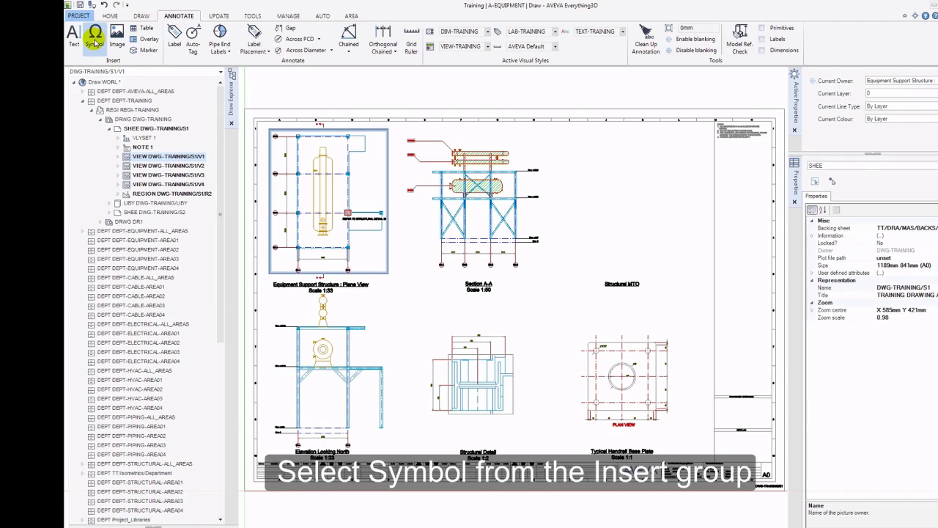
{"action": "left_click", "coordinate": [95, 40]}
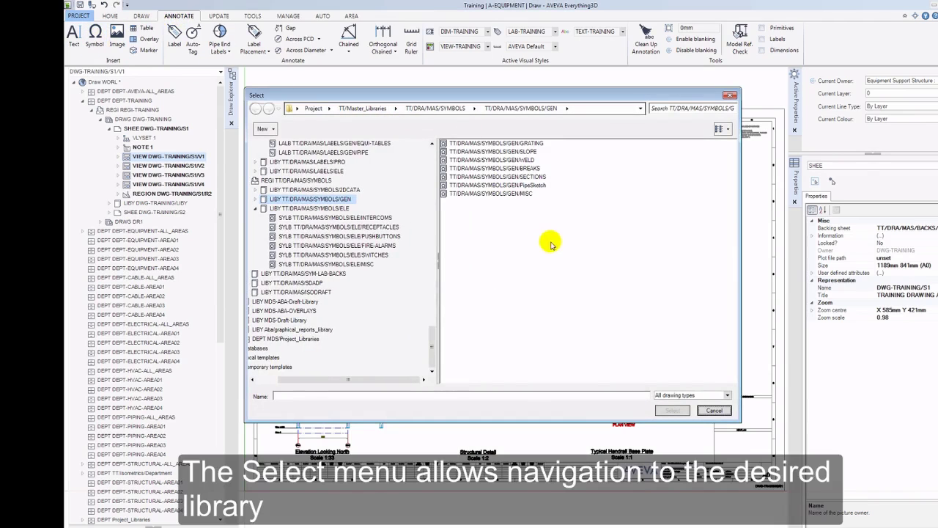
{"action": "mouse_move", "coordinate": [430, 337]}
{"action": "left_mouse_down"}
{"action": "mouse_move", "coordinate": [429, 262]}
{"action": "mouse_move", "coordinate": [440, 242]}
{"action": "left_mouse_up"}
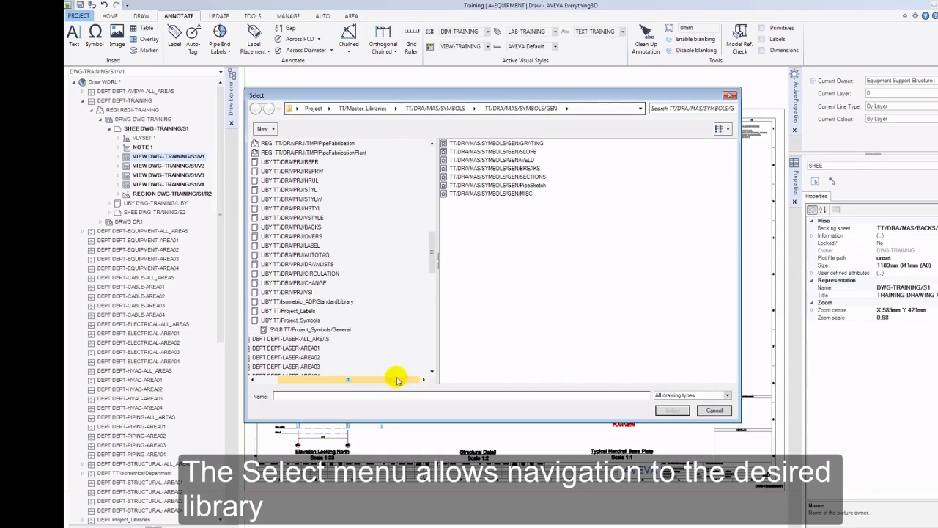
{"action": "left_click_drag", "start_coordinate": [390, 379], "coordinate": [357, 379]}
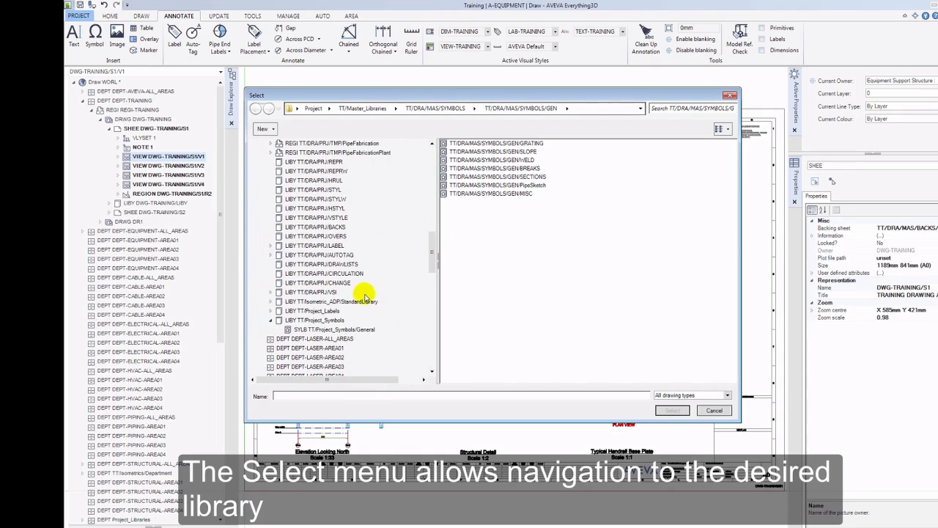
{"action": "left_click", "coordinate": [357, 330]}
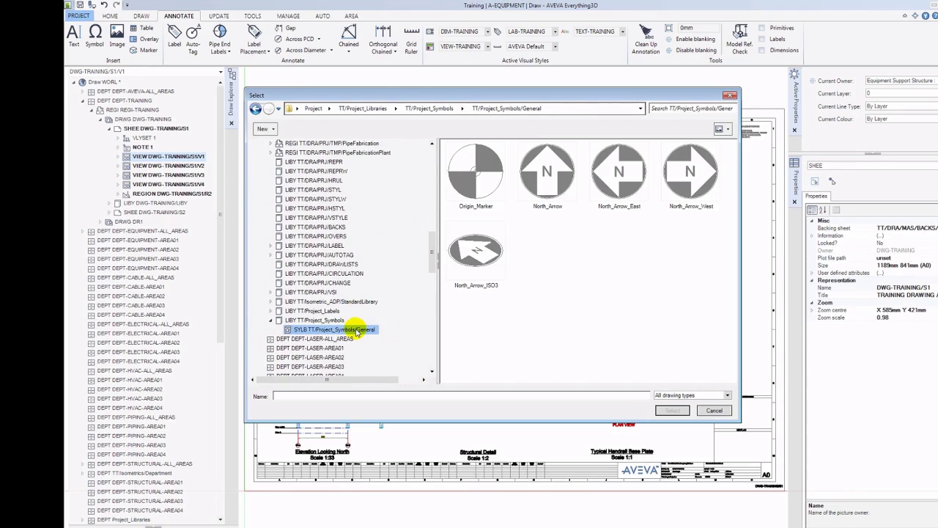
{"action": "left_click", "coordinate": [546, 178]}
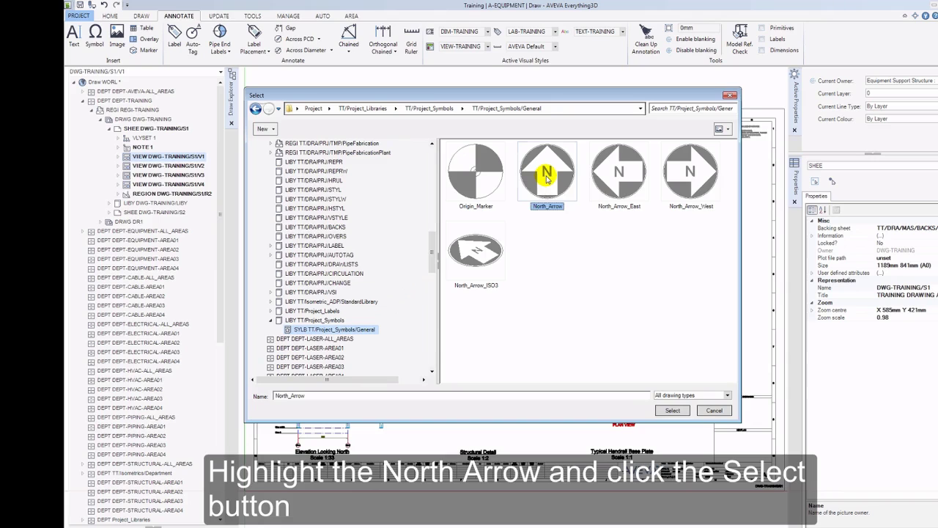
{"action": "left_click", "coordinate": [672, 411]}
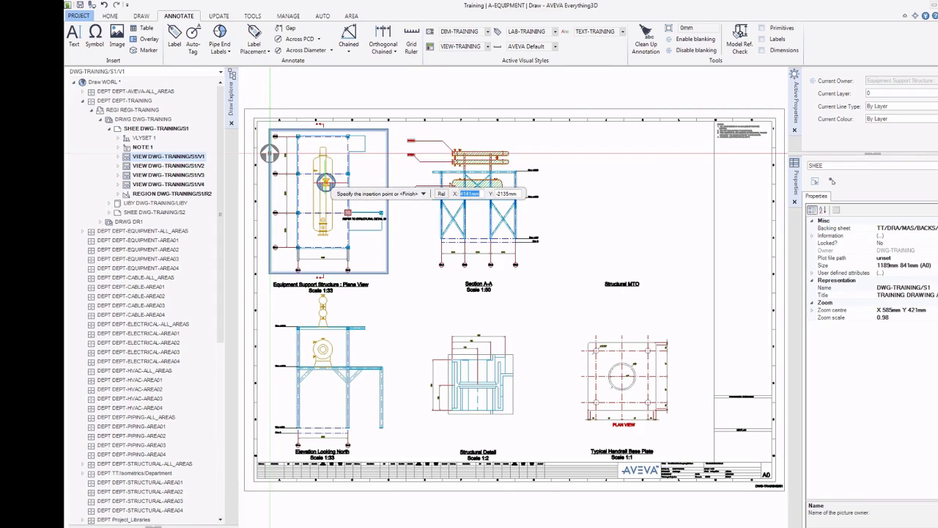
Finish placing the North arrow at the plane view's top-left corner
{"action": "key", "text": "Down"}
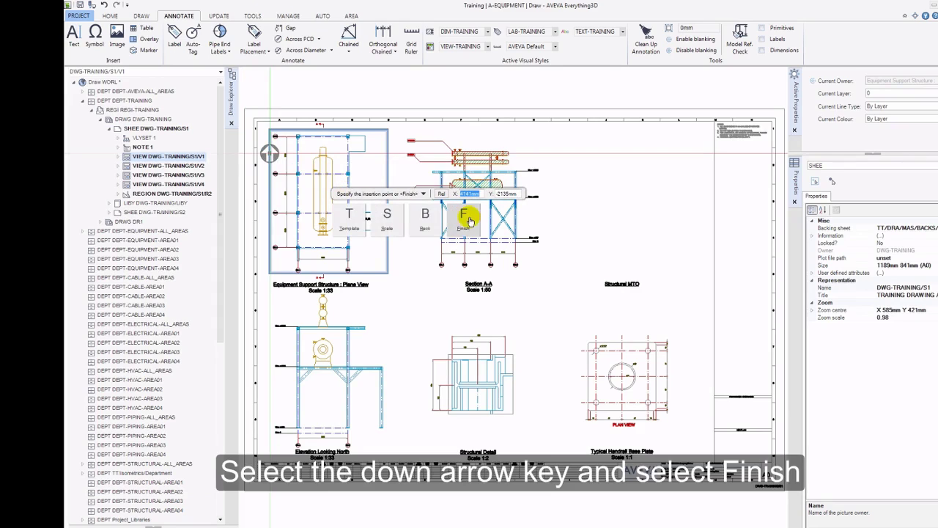
{"action": "left_click", "coordinate": [468, 218]}
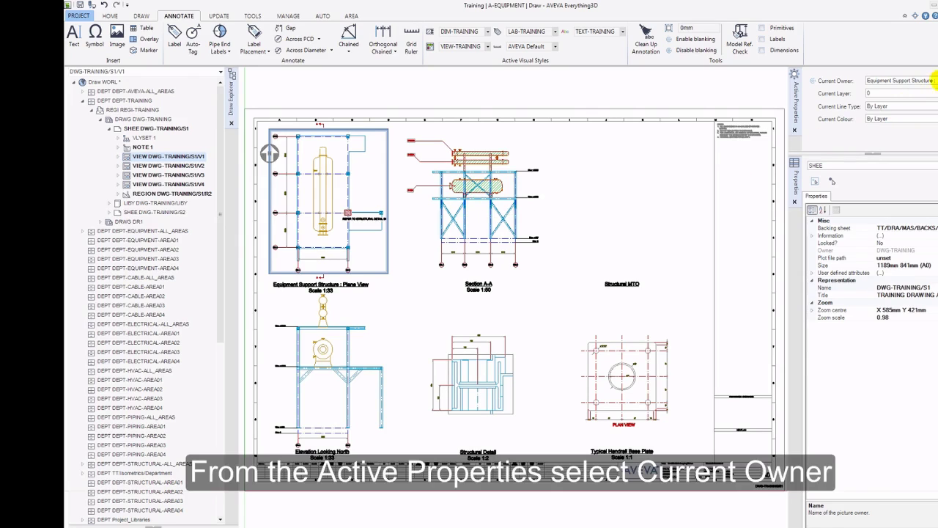
Make sheet DWG-TRAINING/S1 the owner and load the TRA-KEYPLAN overlay from the library
{"action": "left_click", "coordinate": [935, 80]}
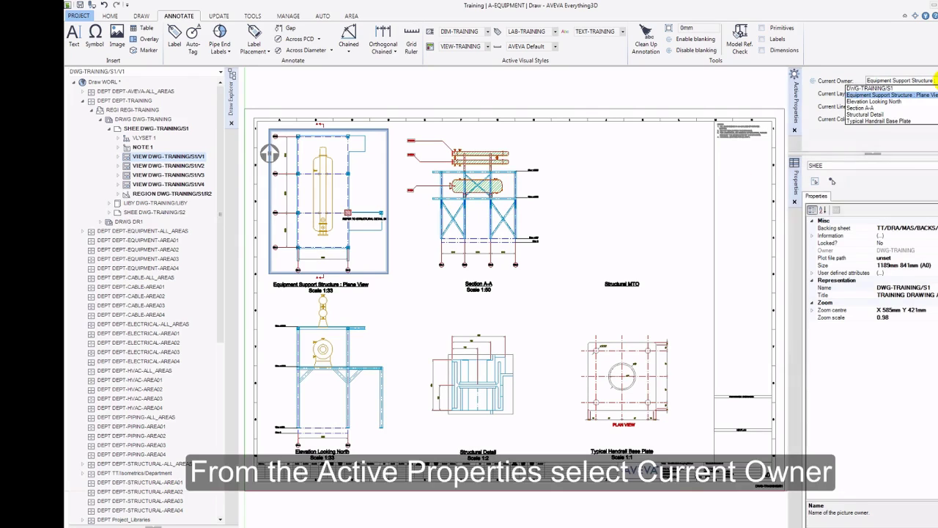
{"action": "left_click", "coordinate": [888, 88]}
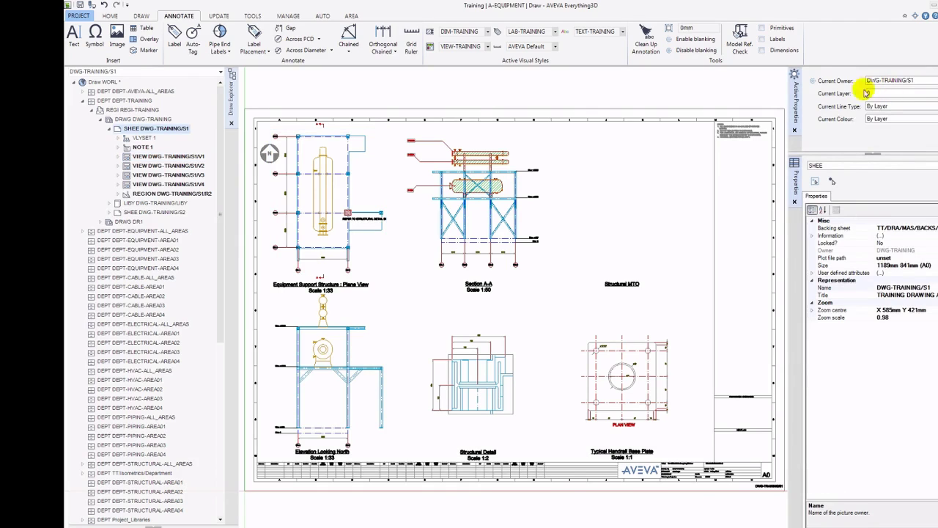
{"action": "left_click", "coordinate": [147, 39]}
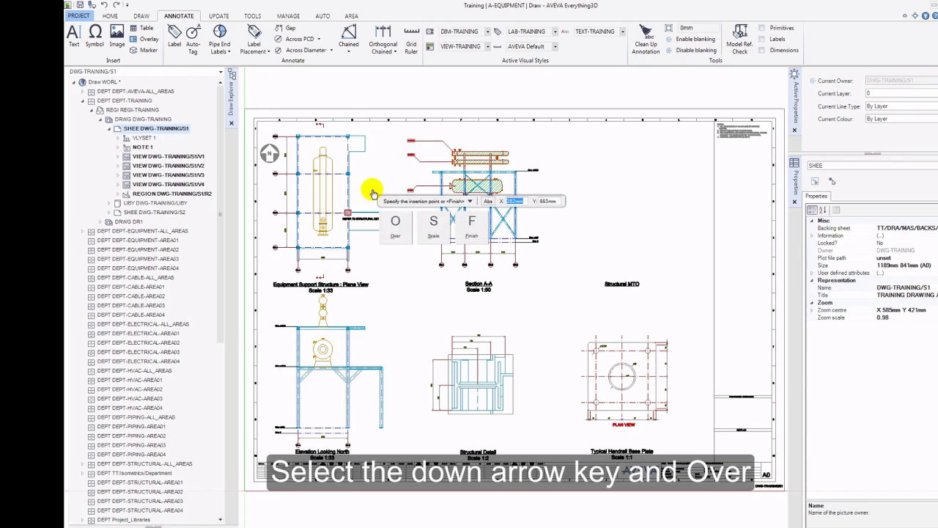
{"action": "left_click", "coordinate": [396, 232]}
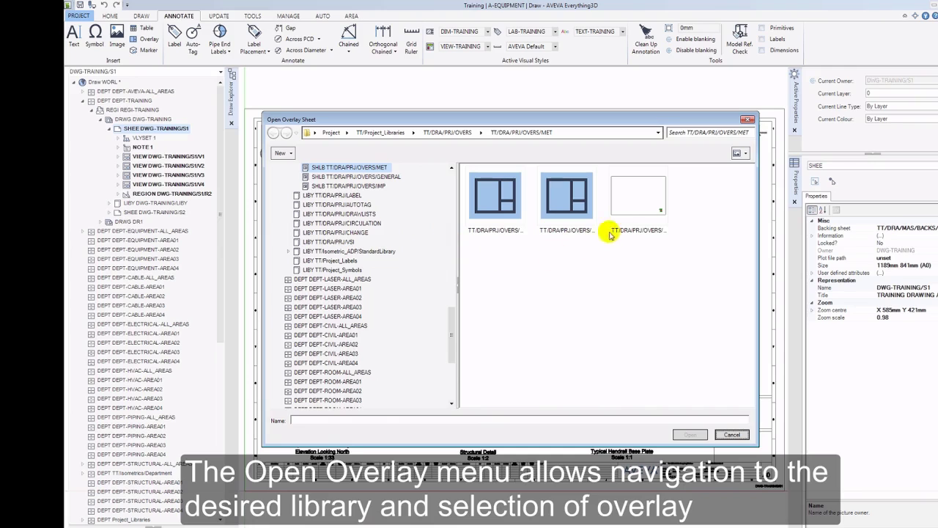
{"action": "left_click", "coordinate": [638, 203]}
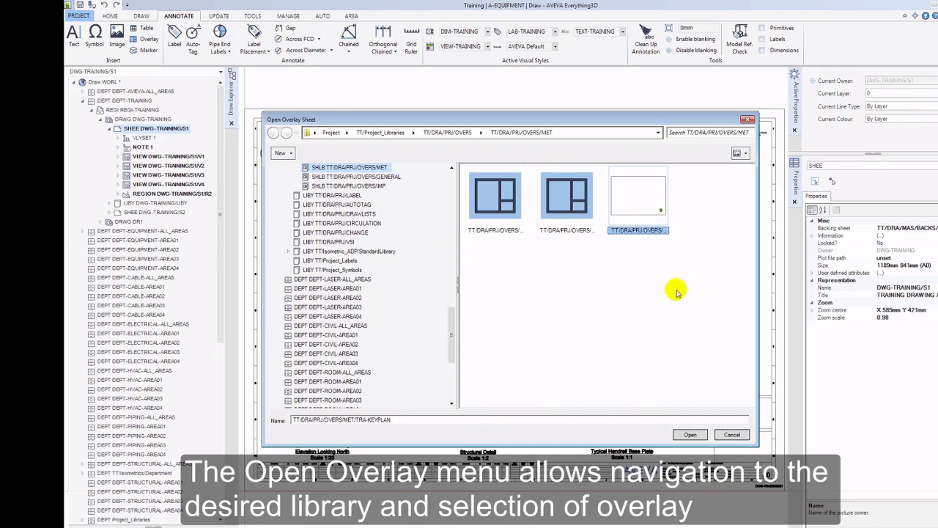
{"action": "left_click", "coordinate": [692, 435]}
{"action": "type", "text": "5"}
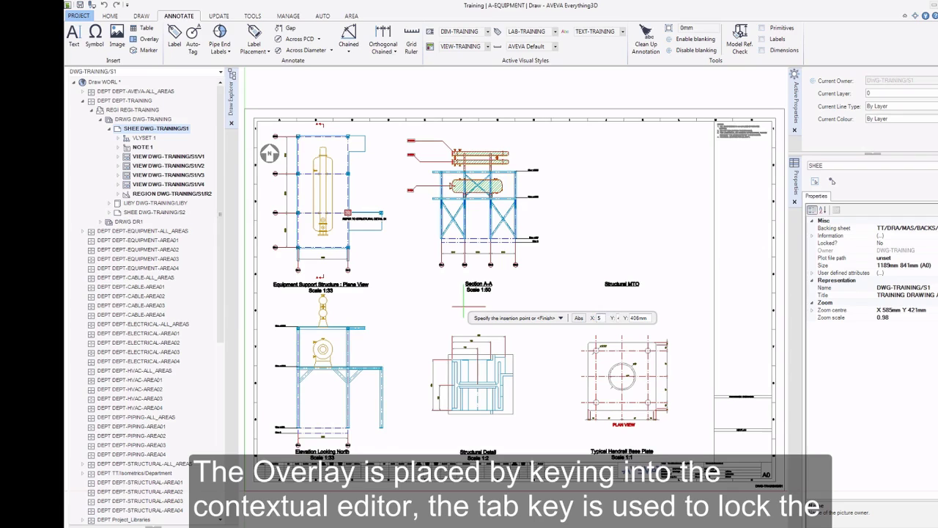
Place the TRA-KEYPLAN overlay at X 5mm, Y 75mm as OLAY 1
{"action": "key", "text": "Tab"}
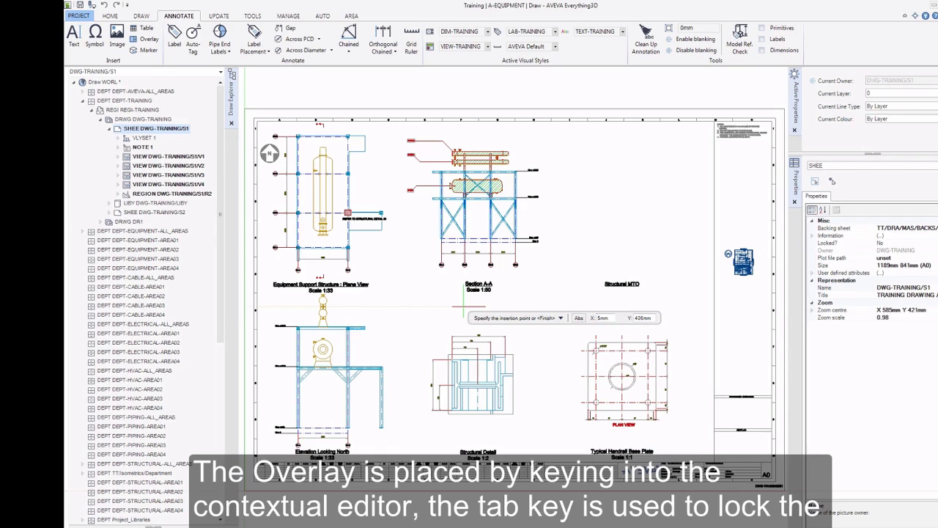
{"action": "type", "text": "75"}
{"action": "key", "text": "Tab"}
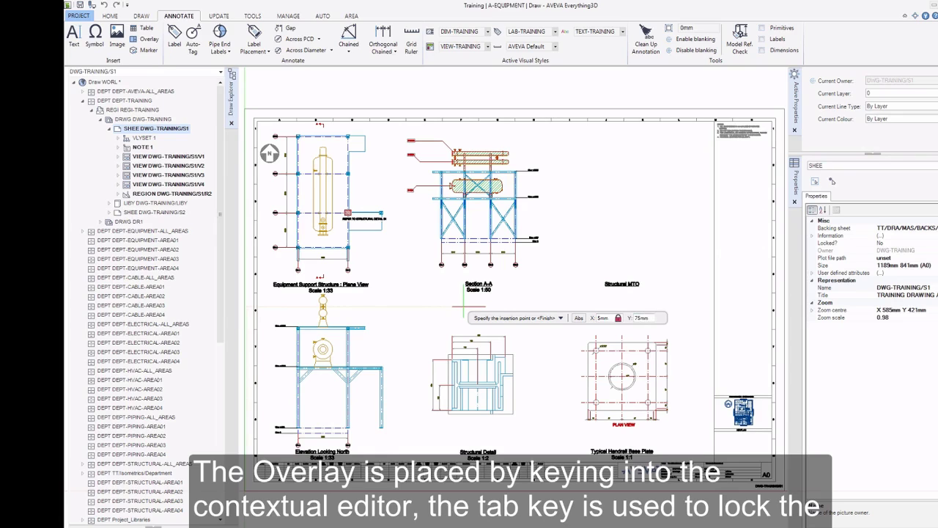
{"action": "key", "text": "Return"}
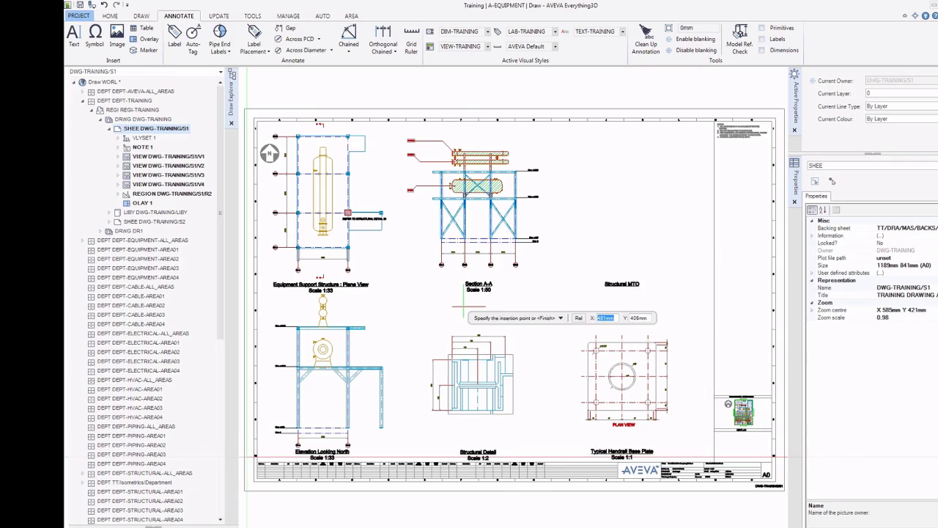
{"action": "key", "text": "Return"}
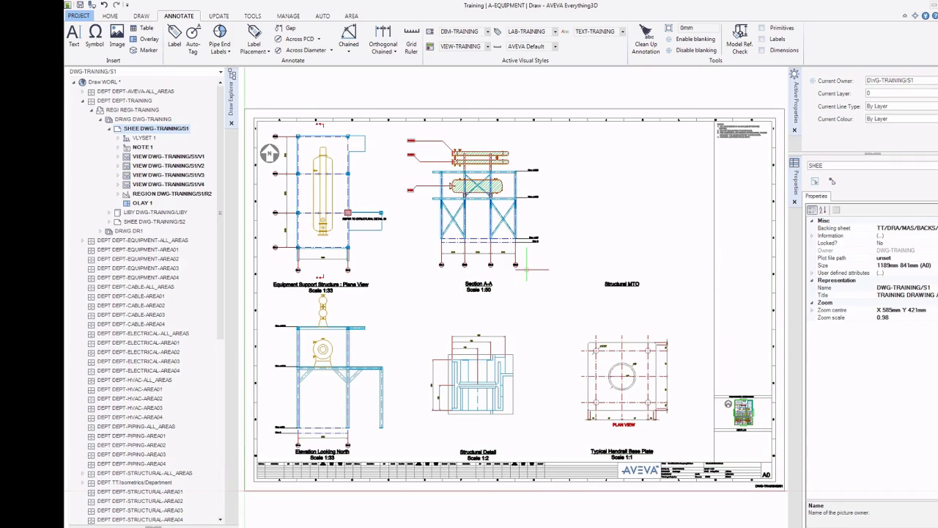
Select the north arrow and expand V1, LAYE 1 and VNOT 2 in the Draw Explorer
{"action": "left_click", "coordinate": [270, 153]}
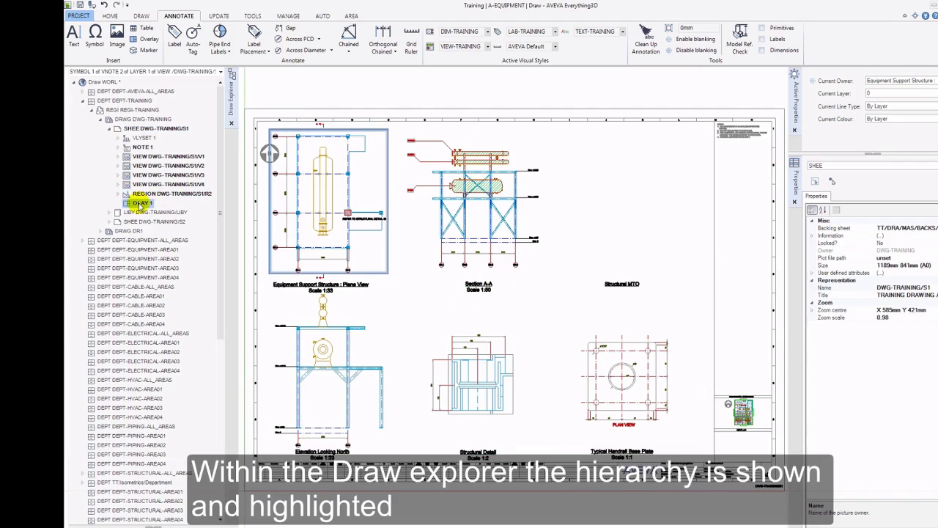
{"action": "left_click", "coordinate": [118, 157]}
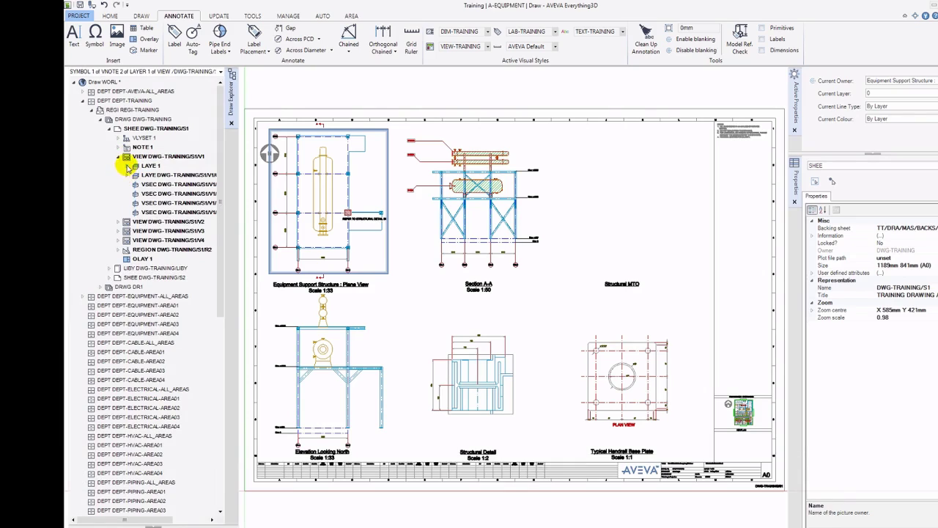
{"action": "left_click", "coordinate": [127, 167]}
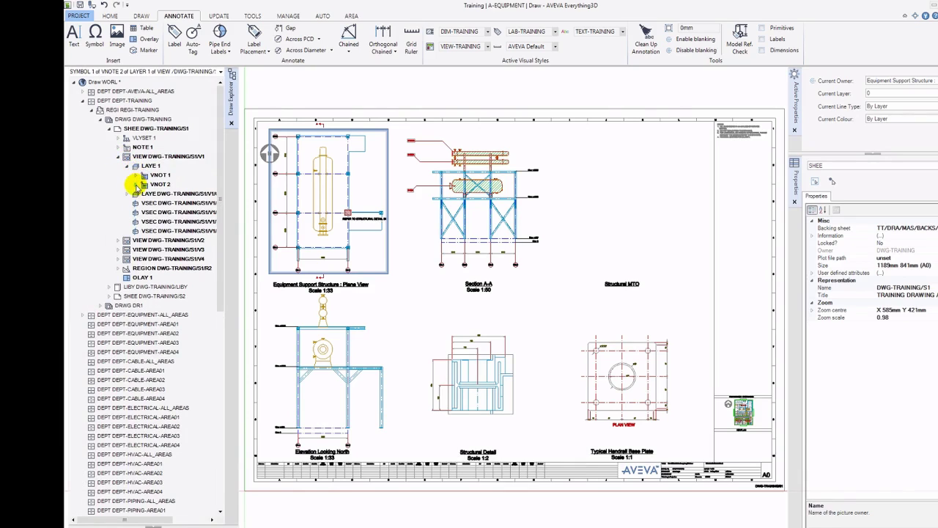
{"action": "left_click", "coordinate": [137, 185]}
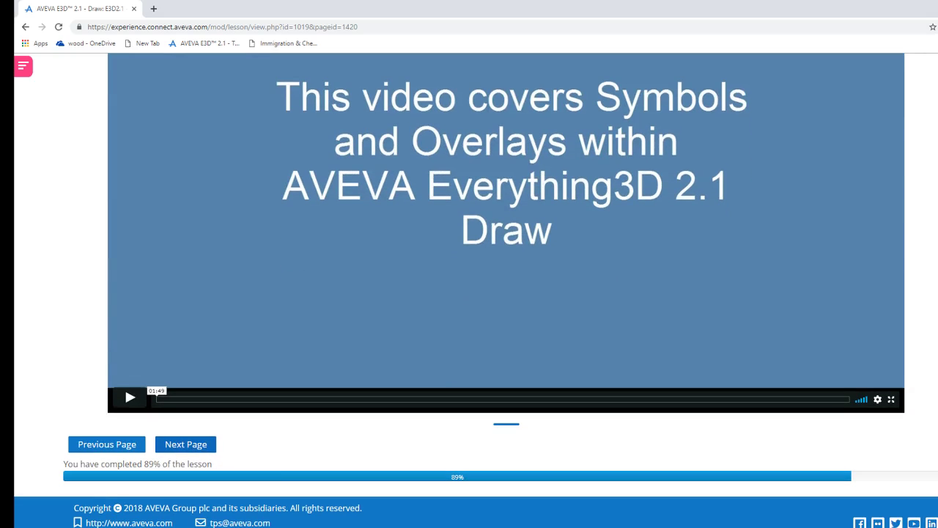
Go to the Excel & Image Import lesson page and play its video full screen
{"action": "left_click", "coordinate": [185, 444]}
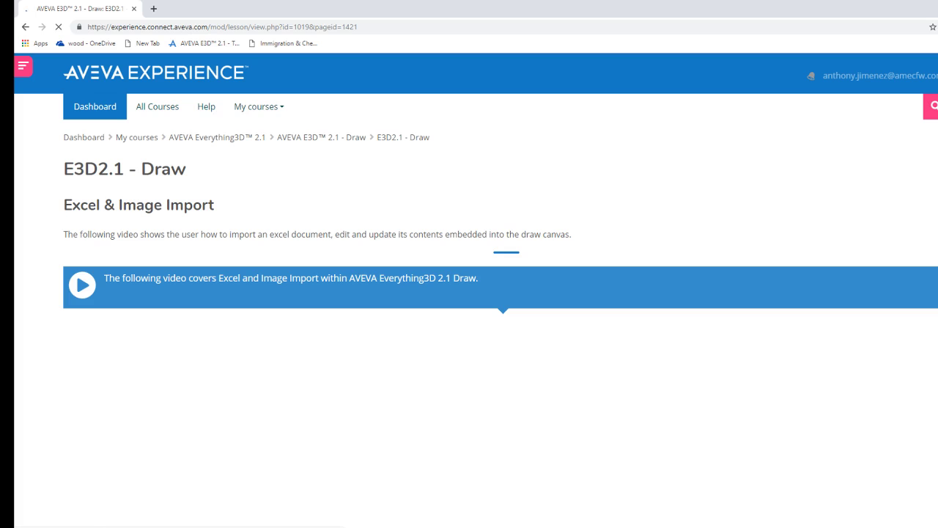
{"action": "scroll", "coordinate": [469, 293], "scroll_direction": "down", "scroll_amount": 3}
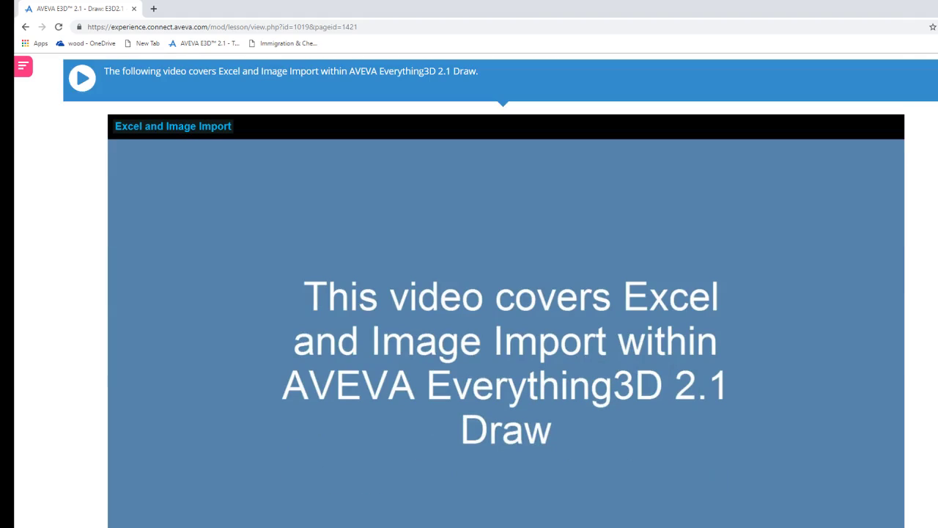
{"action": "scroll", "coordinate": [506, 330], "scroll_direction": "down", "scroll_amount": 2}
{"action": "key", "text": "f"}
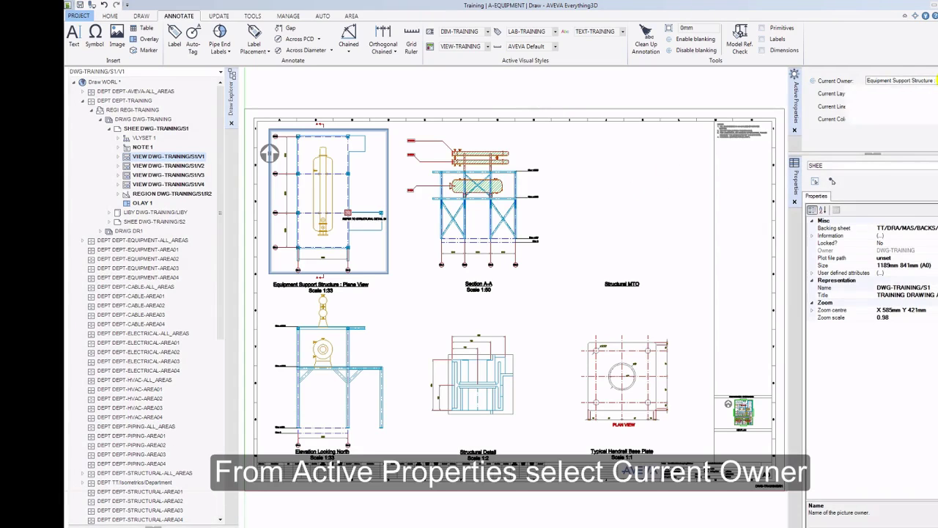
Make sheet DWG-TRAINING/S1 the current owner and import Structural MTO.xlsx from Excel
{"action": "left_click", "coordinate": [917, 80]}
{"action": "left_click", "coordinate": [891, 89]}
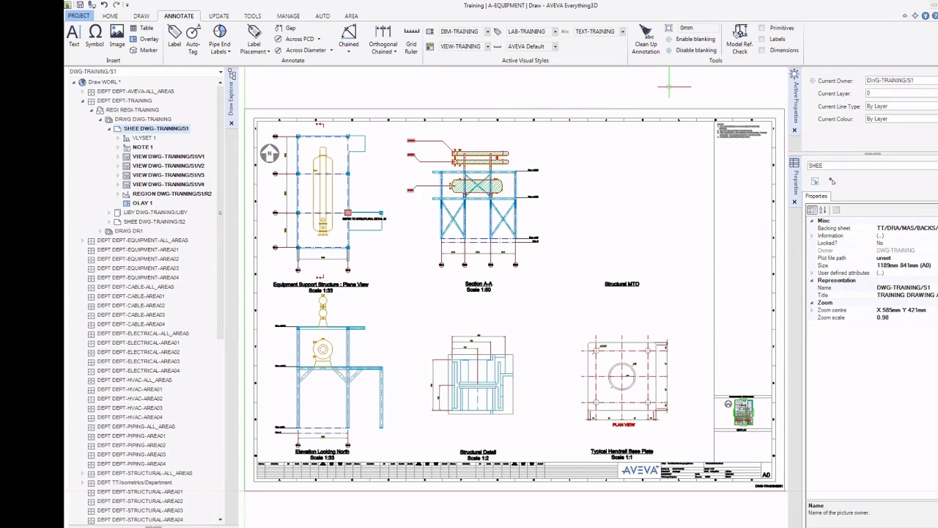
{"action": "left_click", "coordinate": [253, 17]}
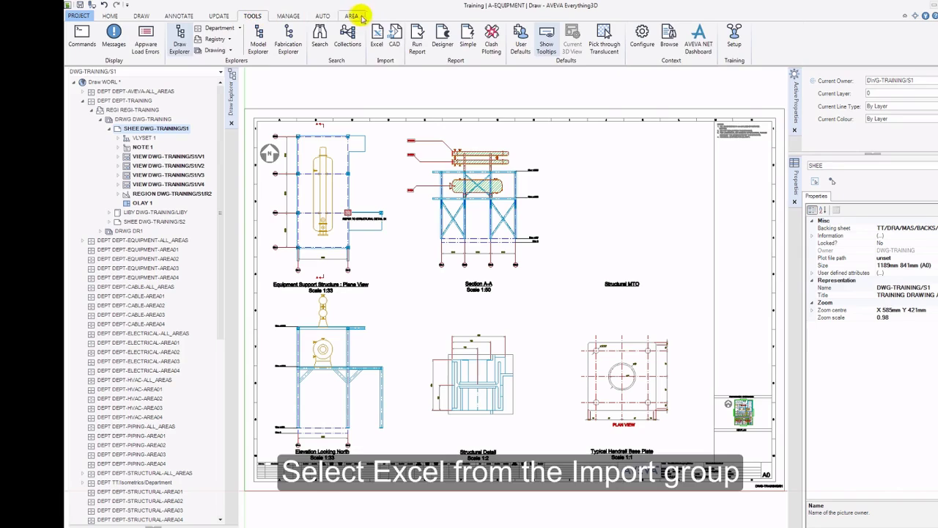
{"action": "left_click", "coordinate": [376, 37]}
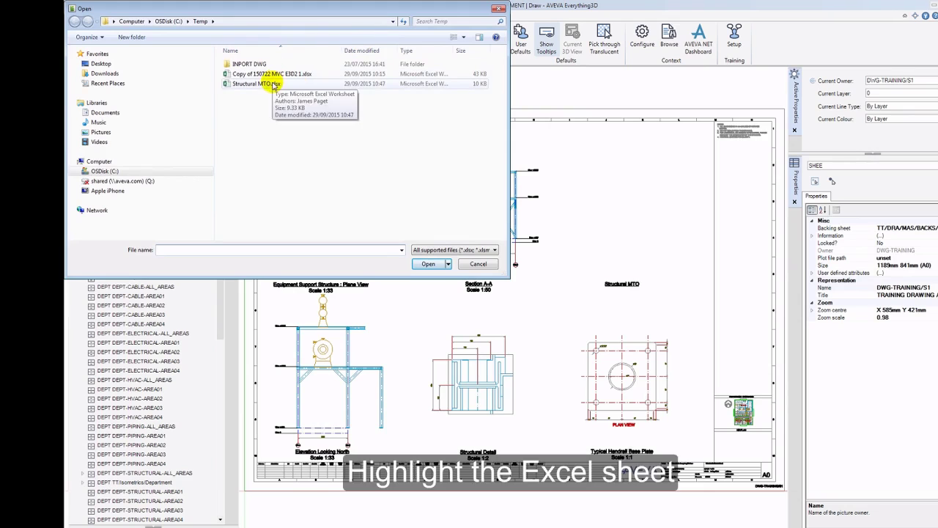
{"action": "left_click", "coordinate": [274, 85]}
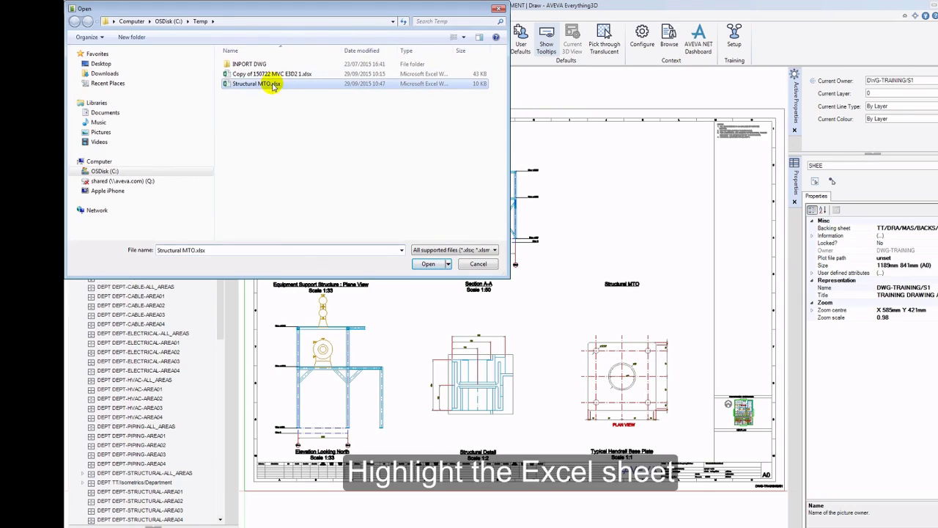
{"action": "left_click", "coordinate": [428, 265]}
{"action": "left_click", "coordinate": [428, 265]}
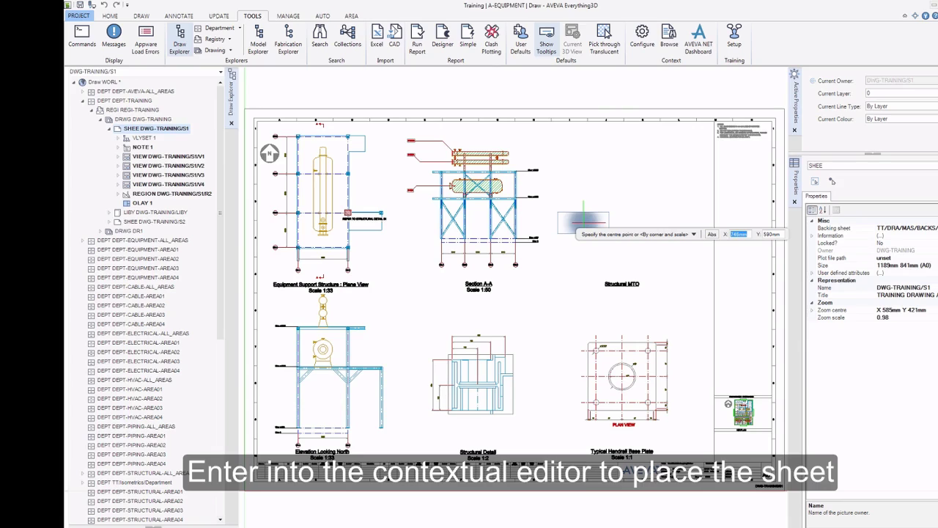
Place the Structural MTO table at X 840mm, Y 620mm, scale 2, 0° rotation
{"action": "type", "text": "840"}
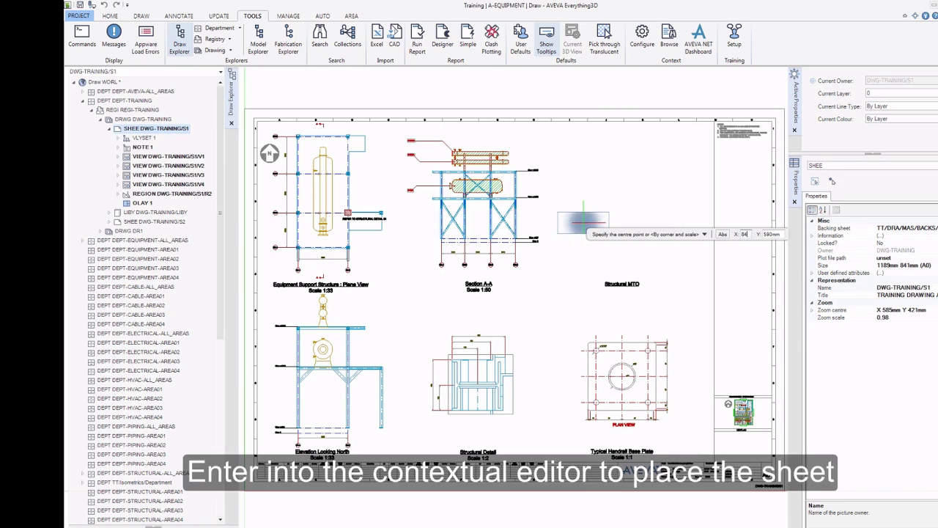
{"action": "key", "text": "Tab"}
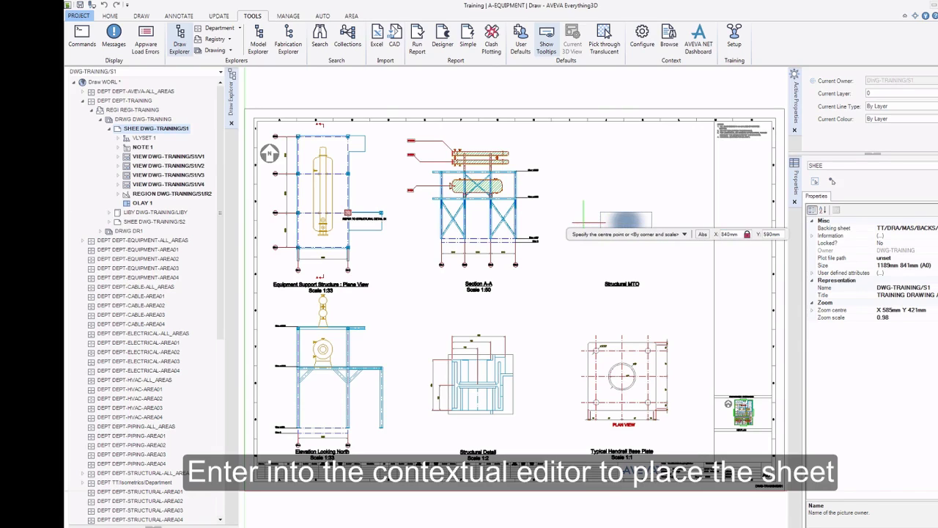
{"action": "type", "text": "620"}
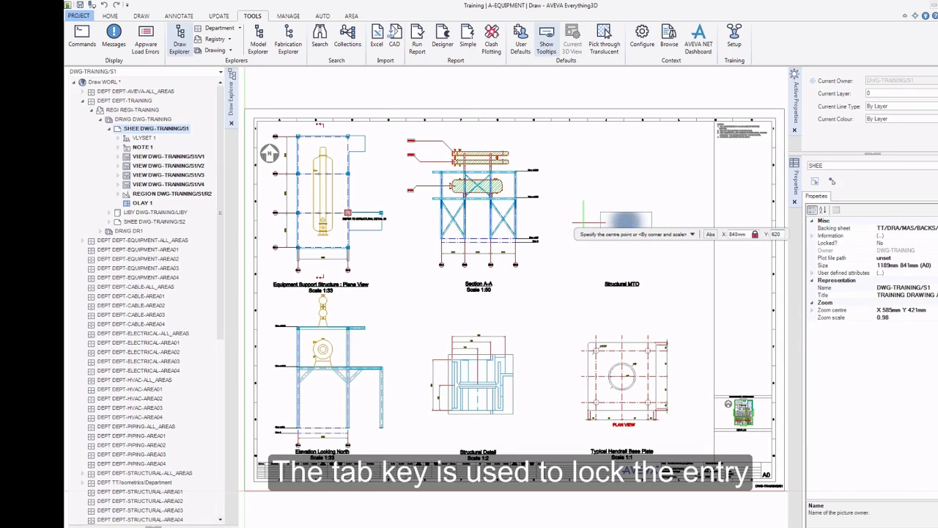
{"action": "key", "text": "Tab"}
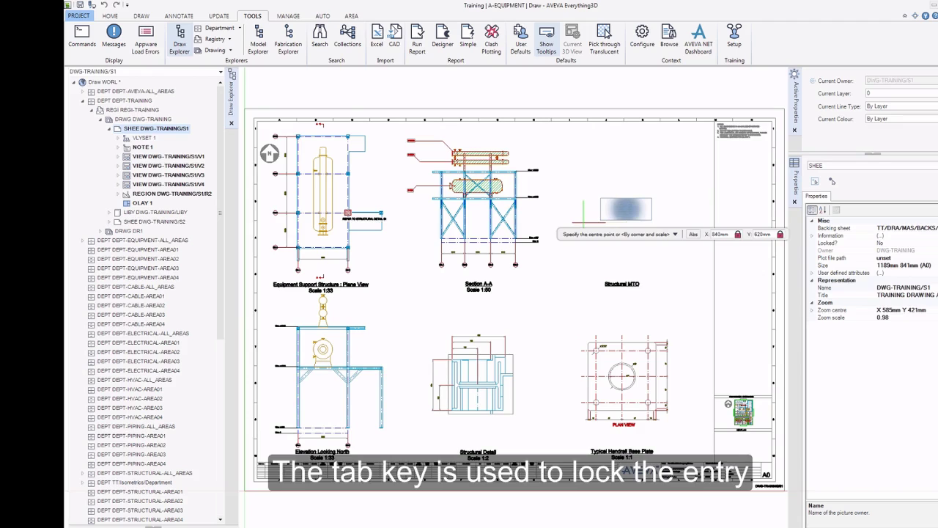
{"action": "key", "text": "Return"}
{"action": "type", "text": "2:1"}
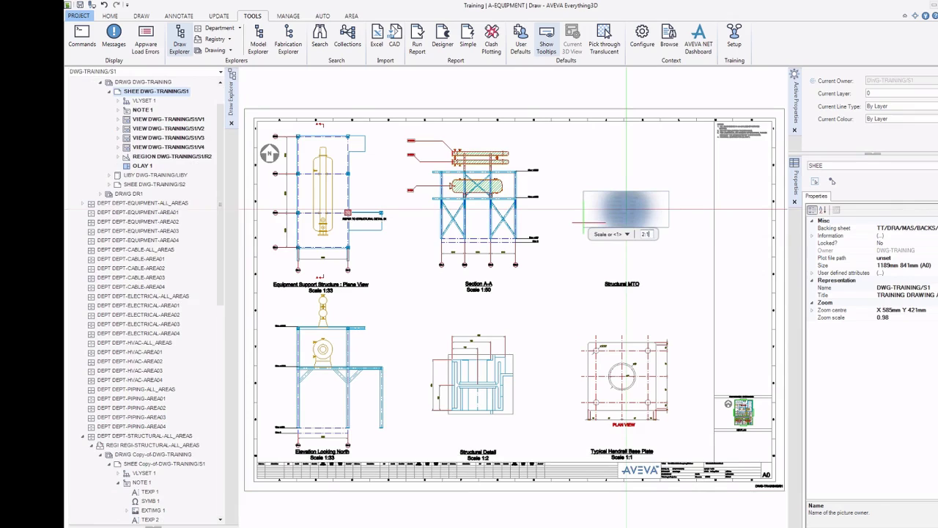
{"action": "key", "text": "Return"}
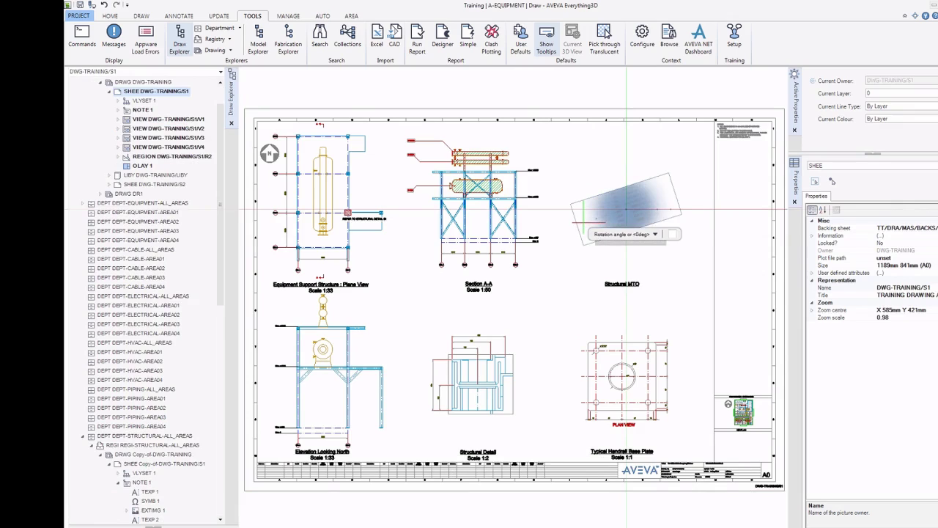
{"action": "key", "text": "Return"}
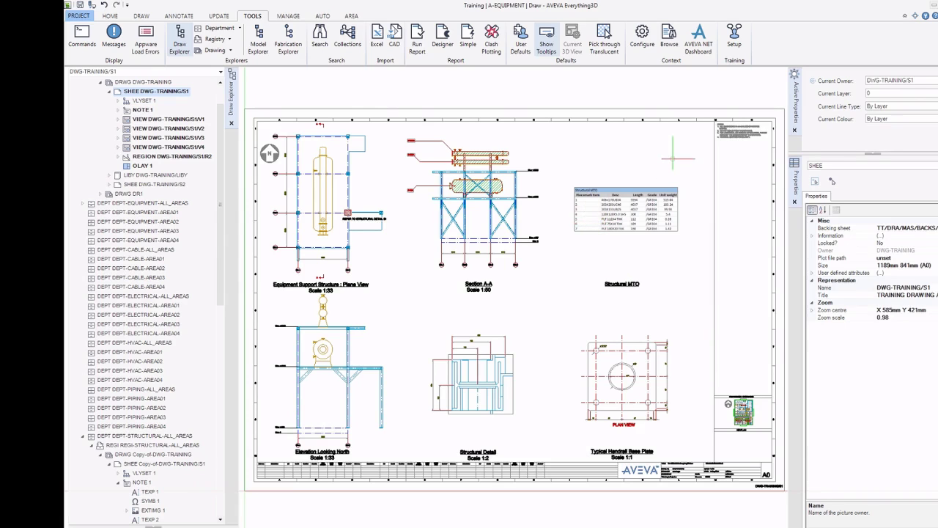
Open the MTO table in Excel, change D3 to /GR355 and fill it down to D9
{"action": "scroll", "coordinate": [666, 228], "scroll_direction": "up", "scroll_amount": 2}
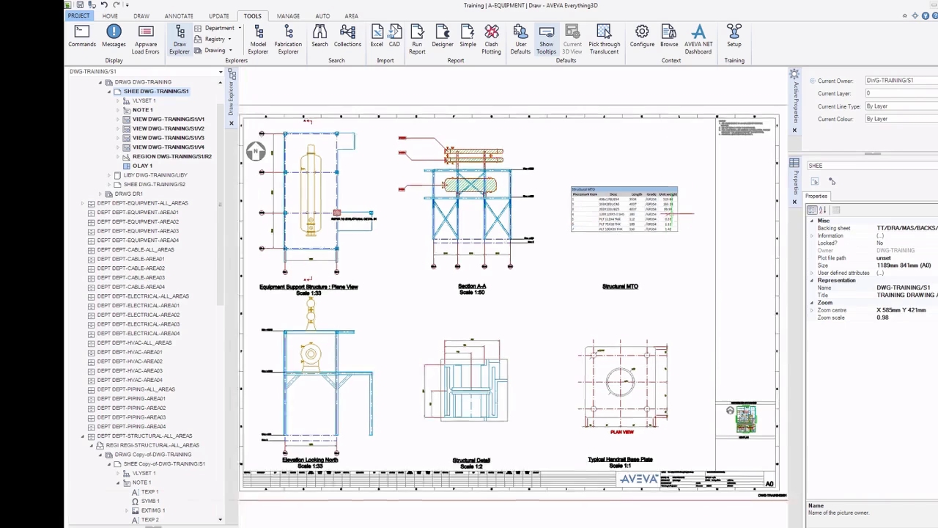
{"action": "scroll", "coordinate": [670, 219], "scroll_direction": "up", "scroll_amount": 2}
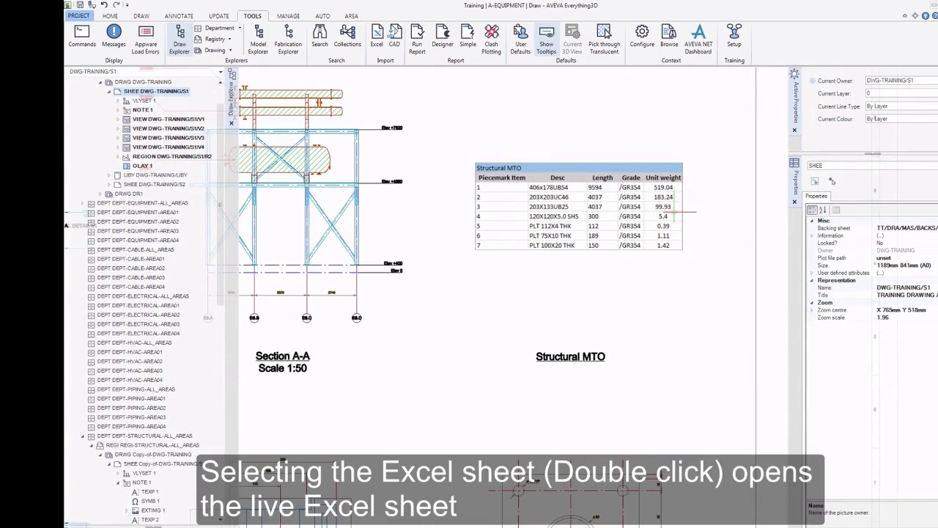
{"action": "double_click", "coordinate": [679, 249]}
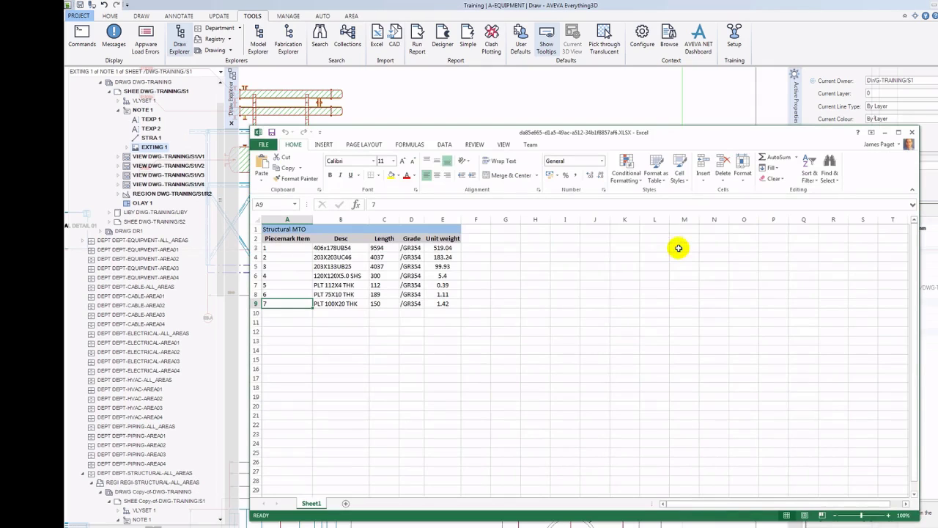
{"action": "left_click", "coordinate": [418, 249]}
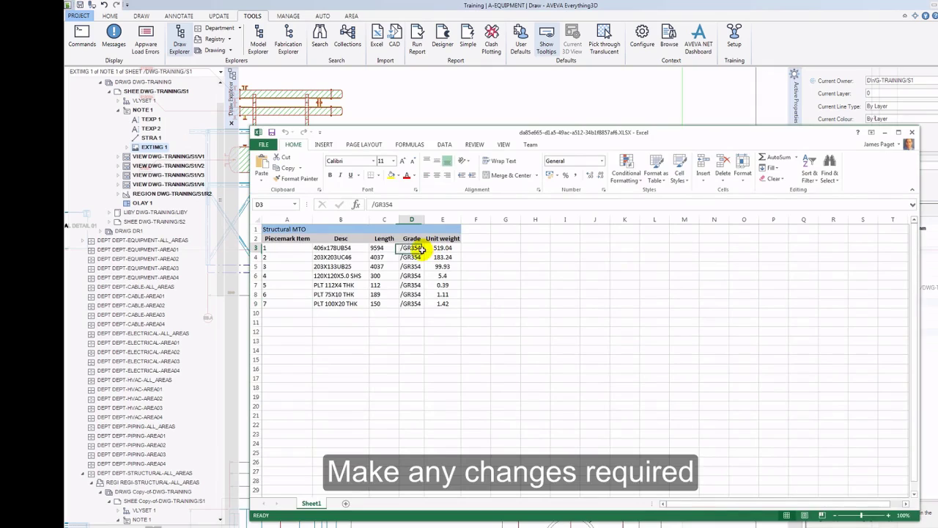
{"action": "double_click", "coordinate": [422, 249]}
{"action": "type", "text": "5"}
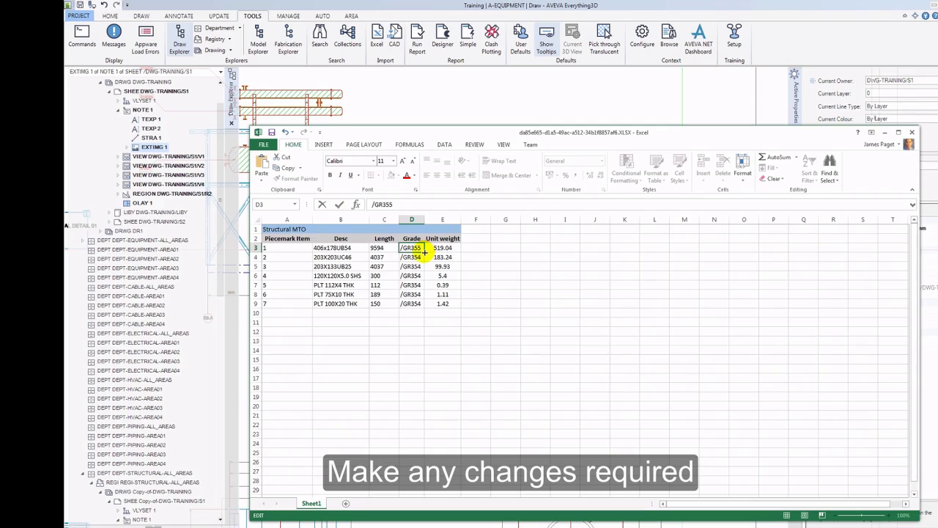
{"action": "left_click_drag", "start_coordinate": [425, 252], "coordinate": [424, 306]}
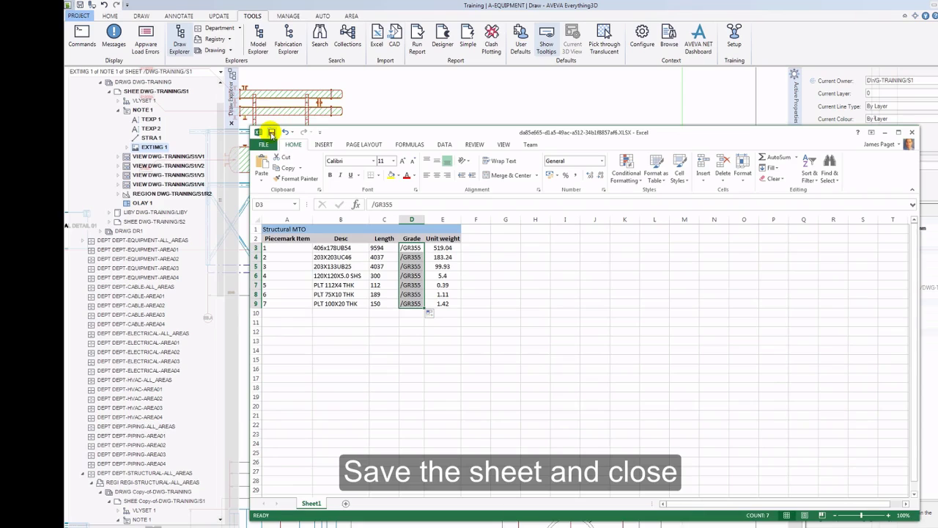
Close Excel, deselect the refreshed MTO table showing /GR355, and zoom to extents
{"action": "left_click", "coordinate": [913, 133]}
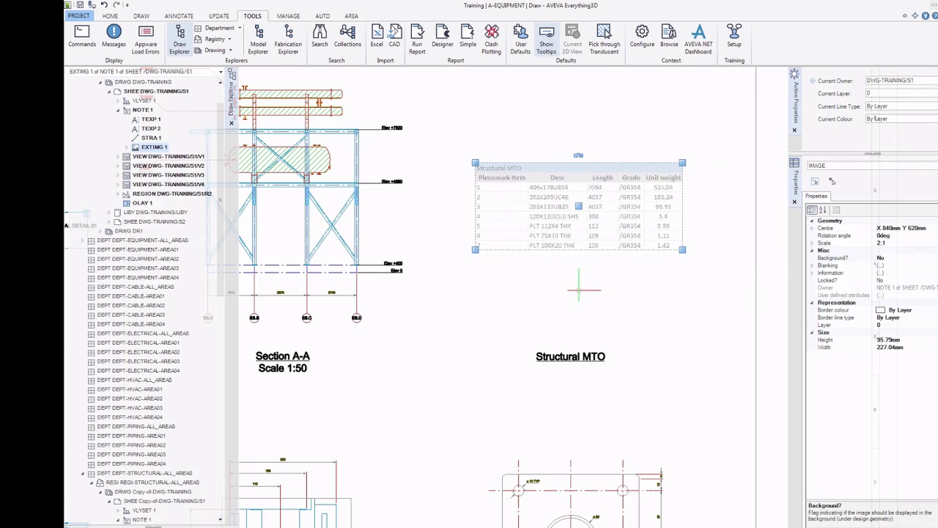
{"action": "key", "text": "Escape"}
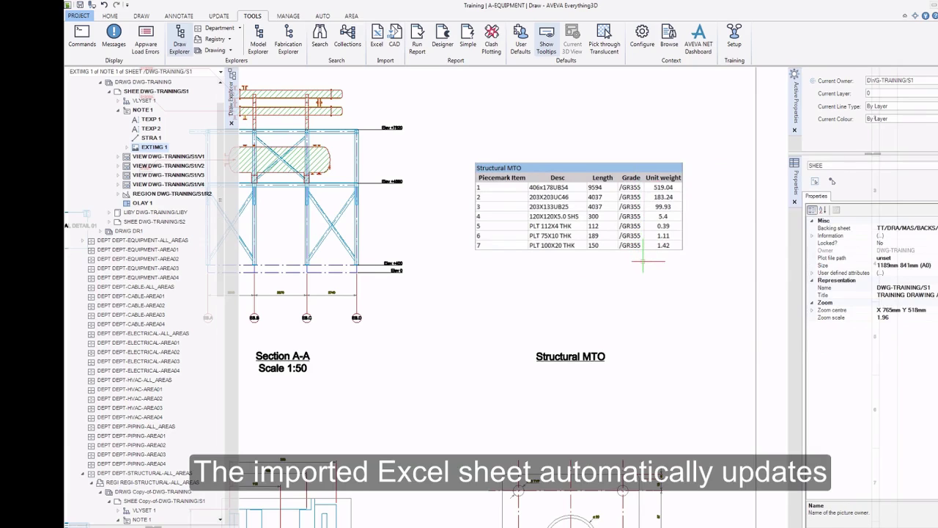
{"action": "right_click", "coordinate": [665, 339]}
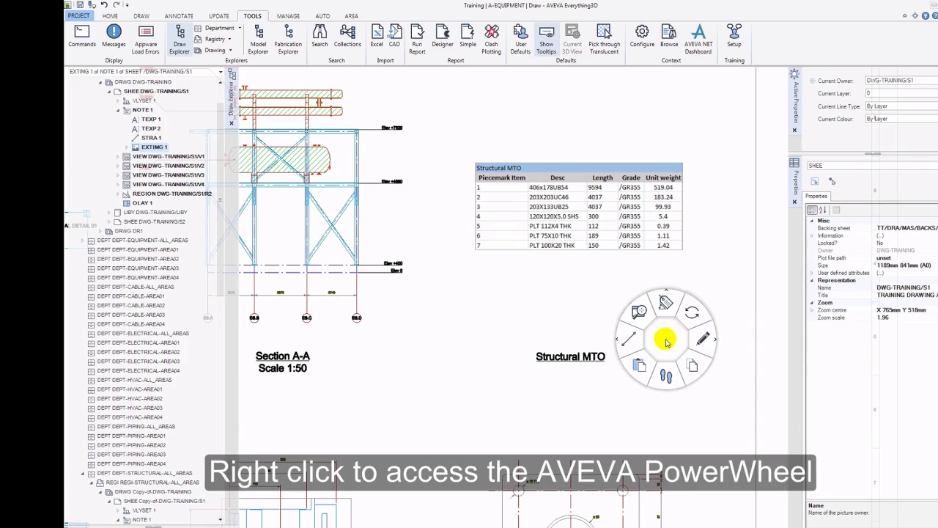
{"action": "left_click", "coordinate": [640, 313]}
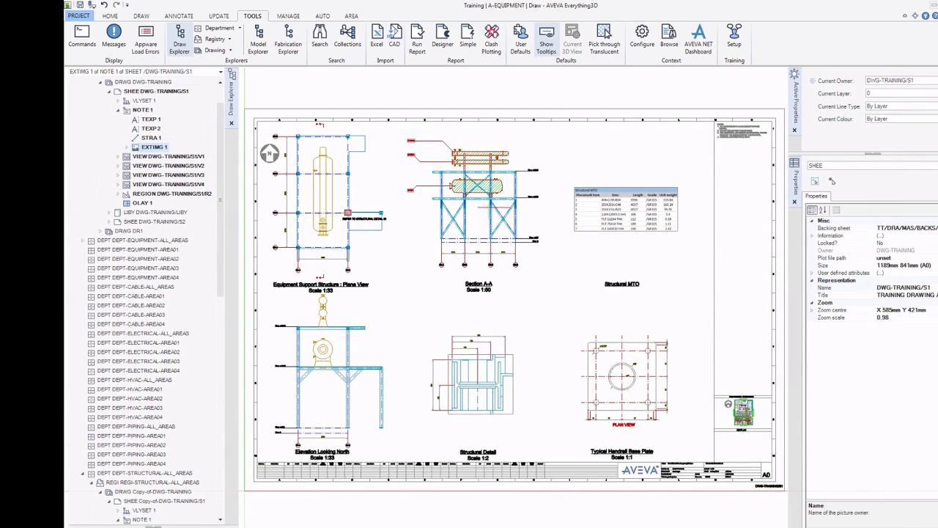
Load Logo.jpg from the Temp folder as a new image on the Annotate tab
{"action": "left_click", "coordinate": [179, 16]}
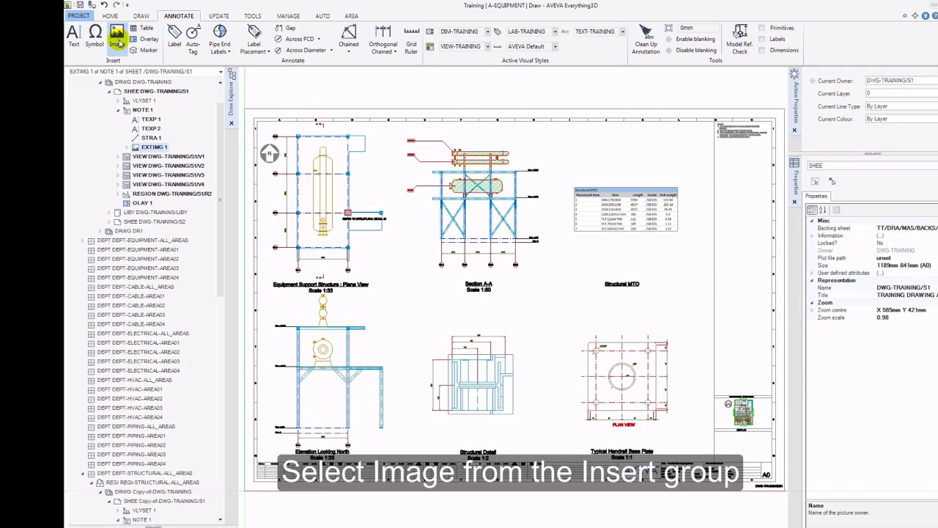
{"action": "left_click", "coordinate": [118, 43]}
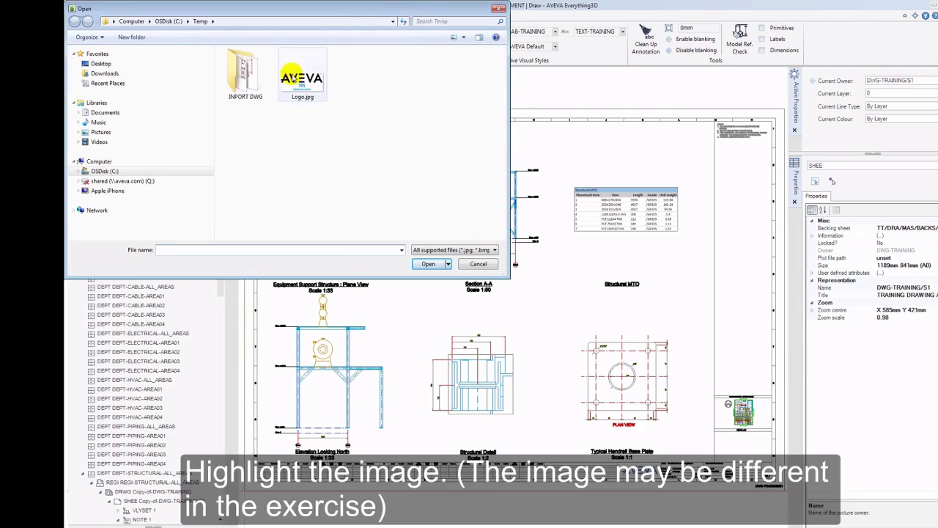
{"action": "left_click", "coordinate": [304, 85]}
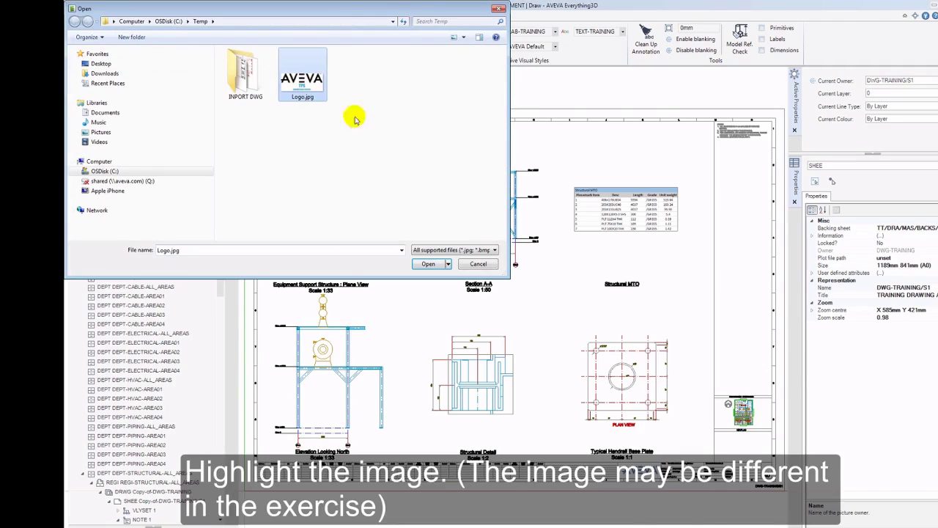
{"action": "left_click", "coordinate": [435, 266]}
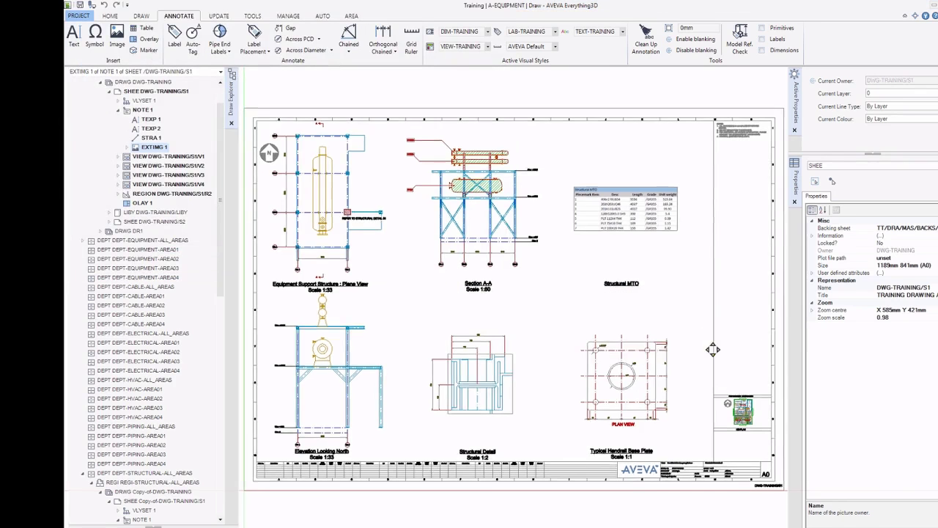
Place the logo above Reference Drawings at scale 1 with 0° rotation
{"action": "middle_click_drag", "start_coordinate": [690, 335], "coordinate": [540, 336]}
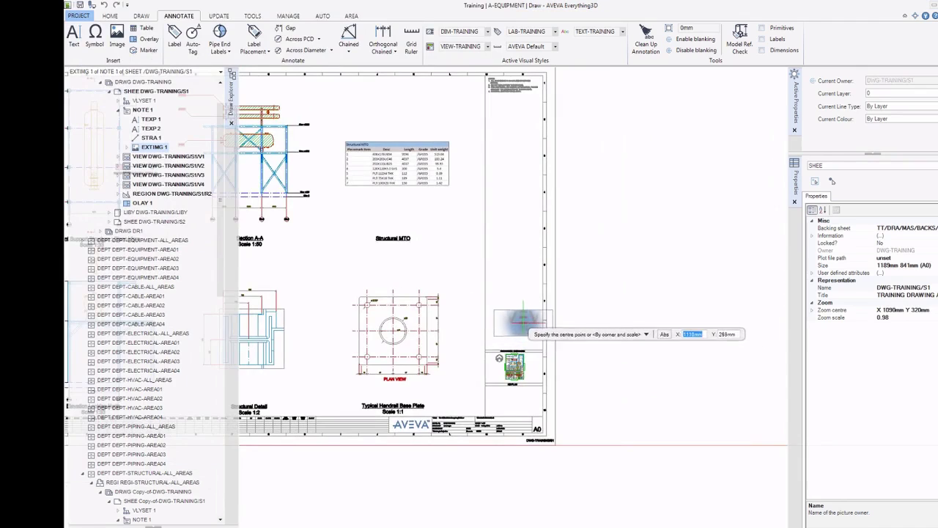
{"action": "scroll", "coordinate": [543, 335], "scroll_direction": "up", "scroll_amount": 2}
{"action": "scroll", "coordinate": [534, 326], "scroll_direction": "up", "scroll_amount": 1}
{"action": "scroll", "coordinate": [525, 318], "scroll_direction": "up", "scroll_amount": 1}
{"action": "scroll", "coordinate": [525, 316], "scroll_direction": "up", "scroll_amount": 1}
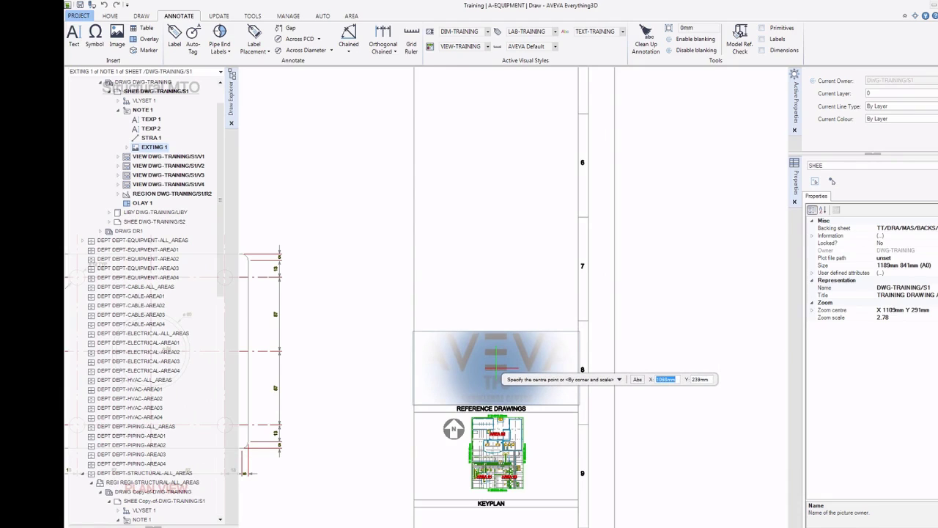
{"action": "left_click", "coordinate": [496, 368]}
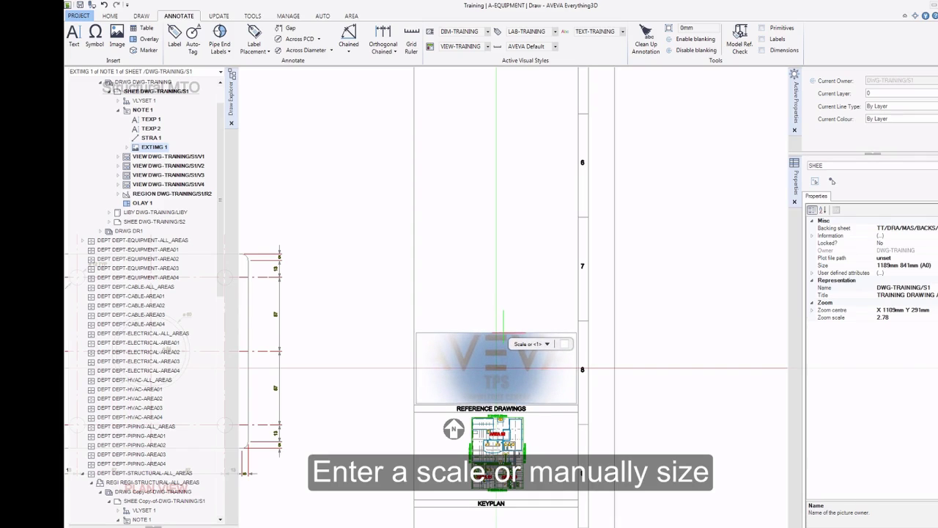
{"action": "key", "text": "Return"}
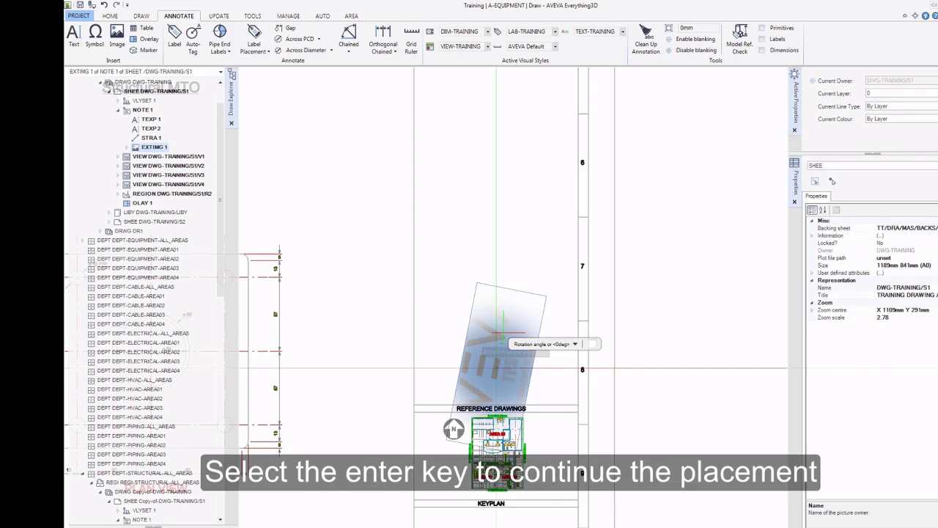
{"action": "key", "text": "Return"}
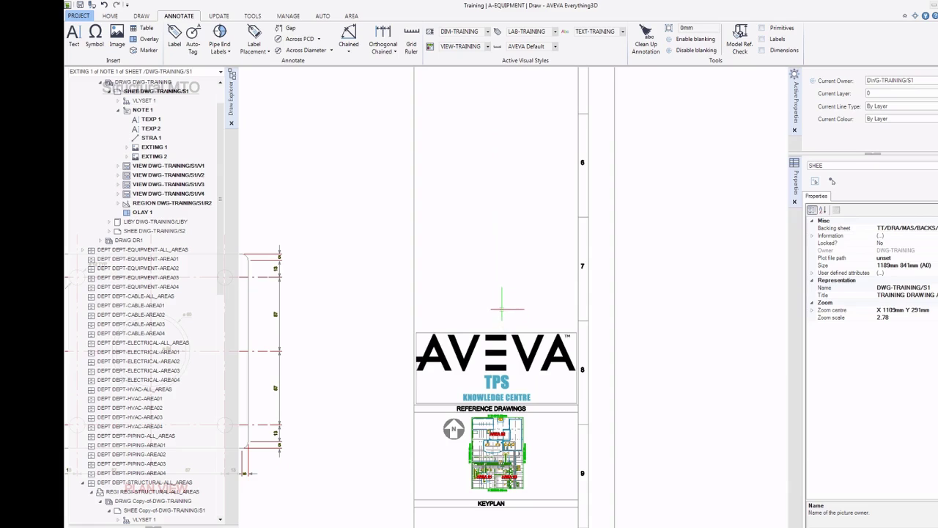
{"action": "right_click", "coordinate": [495, 230]}
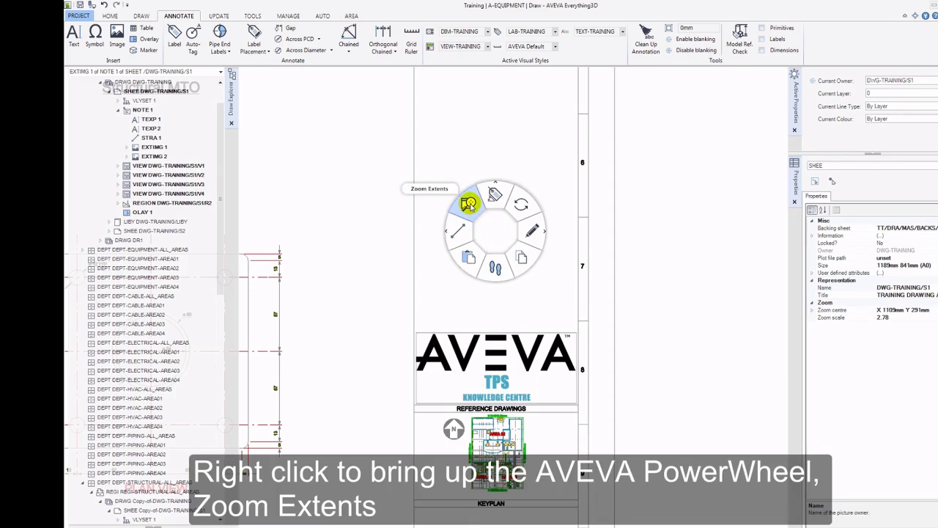
{"action": "left_click", "coordinate": [469, 203]}
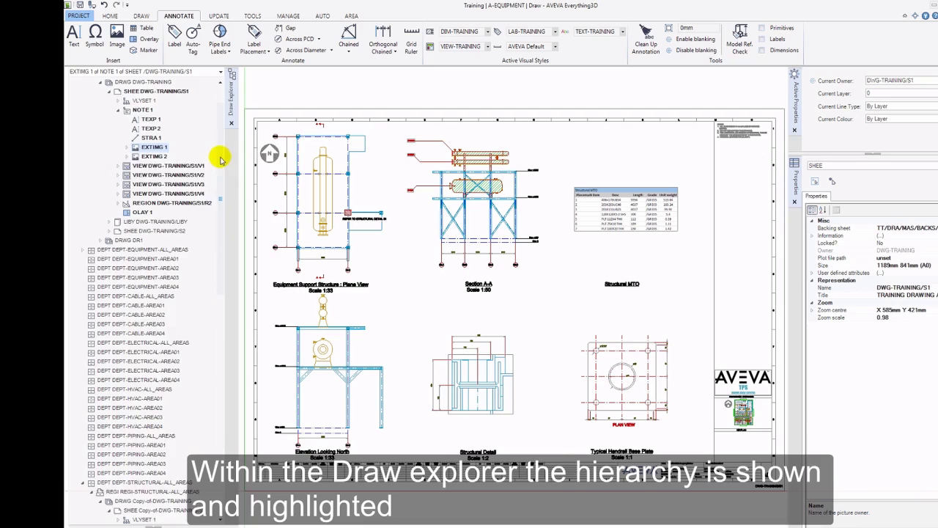
{"action": "scroll", "coordinate": [220, 154], "scroll_direction": "up", "scroll_amount": 2}
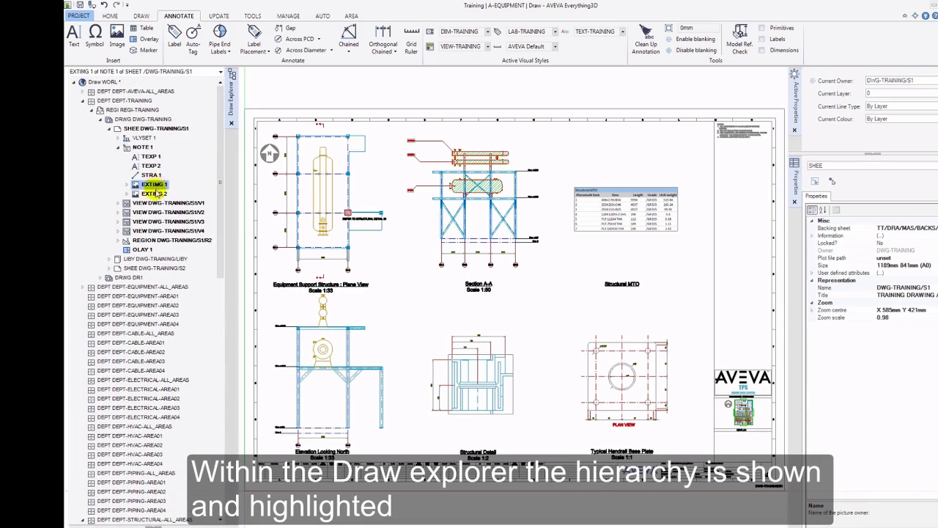